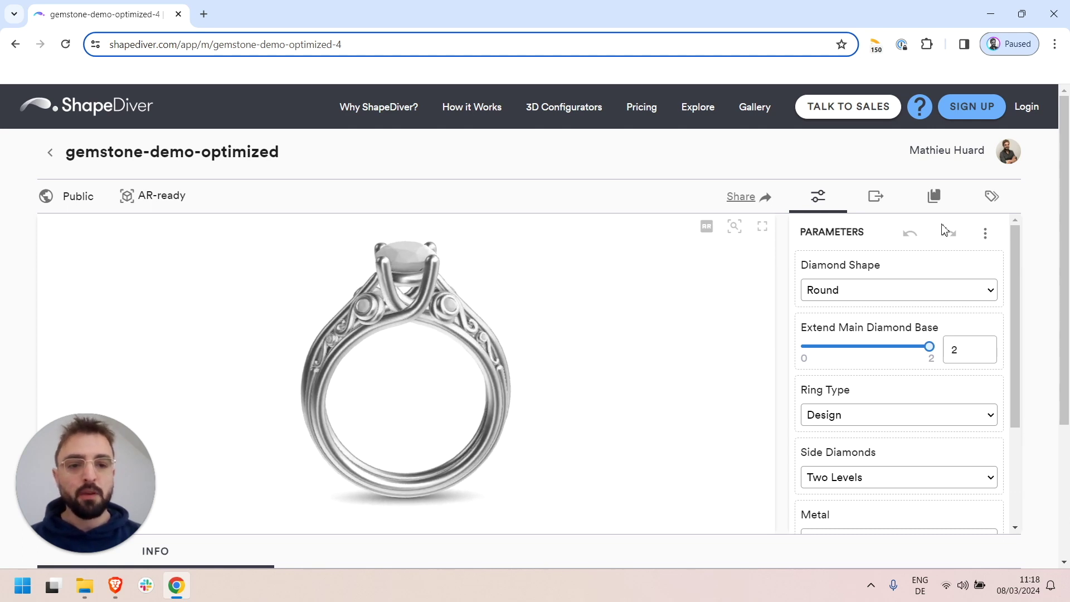
Browse the viewer's outputs, saved states and attributes tabs, then return to the parameters.
{"action": "scroll", "coordinate": [852, 369], "scroll_direction": "down", "scroll_amount": 1}
{"action": "scroll", "coordinate": [888, 387], "scroll_direction": "up", "scroll_amount": 1}
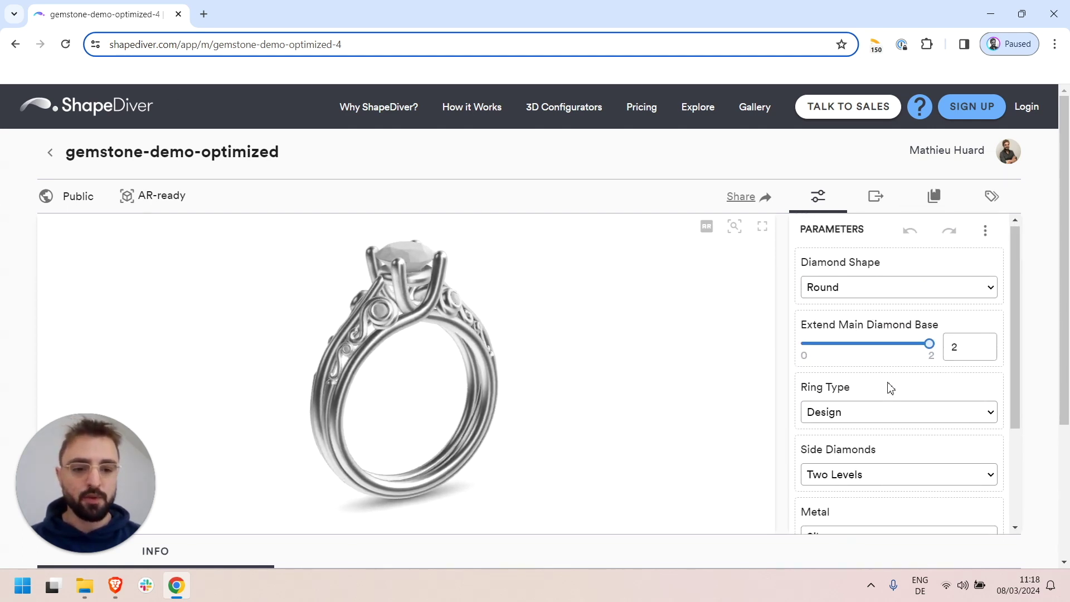
{"action": "left_click", "coordinate": [879, 201]}
{"action": "left_click", "coordinate": [934, 199]}
{"action": "left_click", "coordinate": [990, 201]}
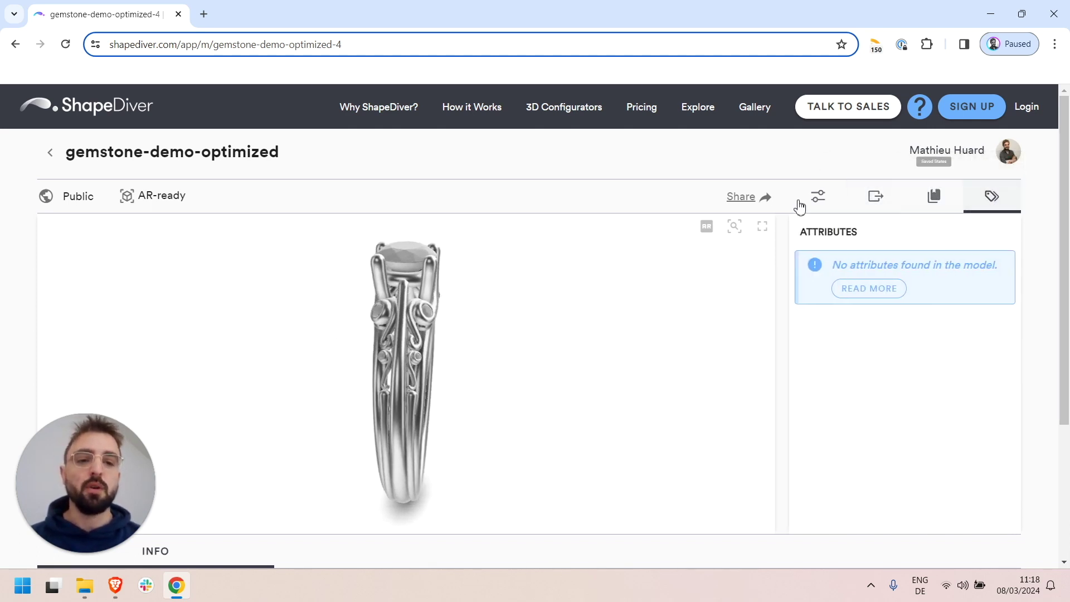
{"action": "left_click", "coordinate": [823, 201]}
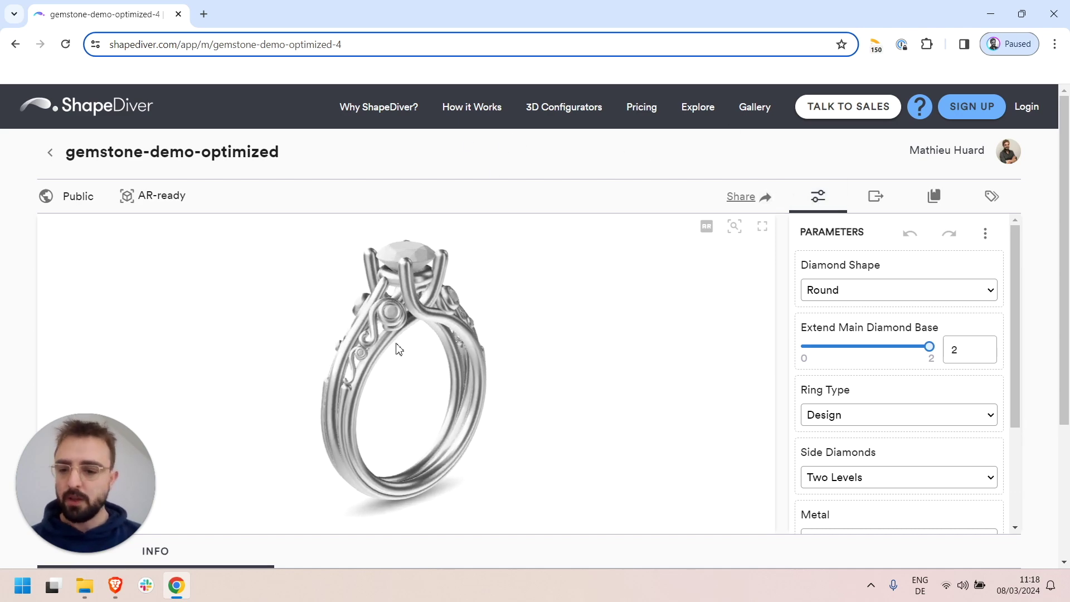
Turn on Parameter Validation in the model editor's General Settings.
{"action": "left_click", "coordinate": [115, 588]}
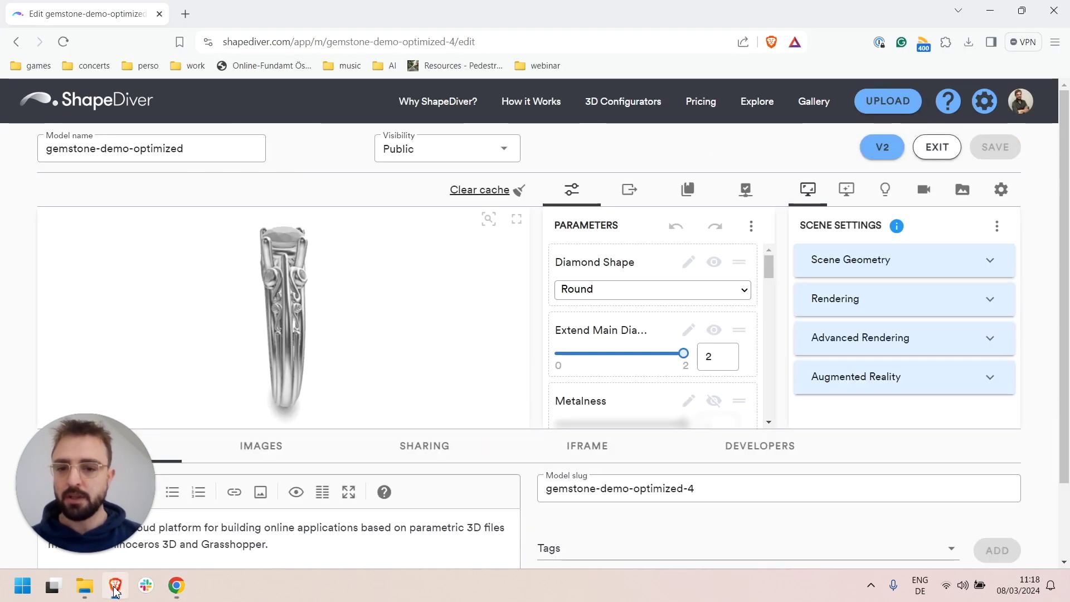
{"action": "left_click", "coordinate": [1001, 192]}
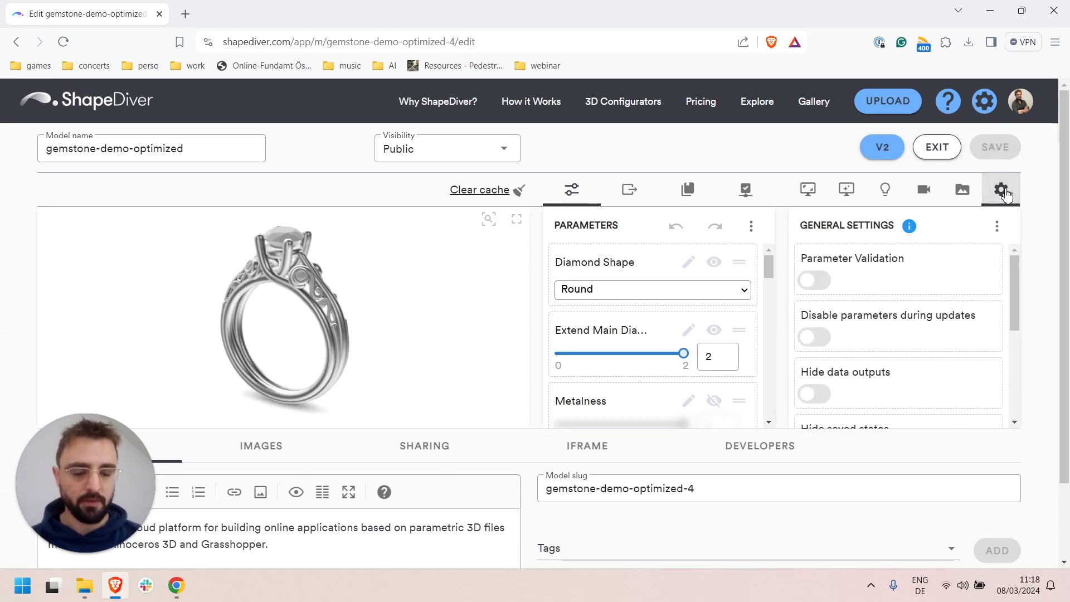
{"action": "scroll", "coordinate": [904, 350], "scroll_direction": "down", "scroll_amount": 4}
{"action": "scroll", "coordinate": [901, 372], "scroll_direction": "up", "scroll_amount": 4}
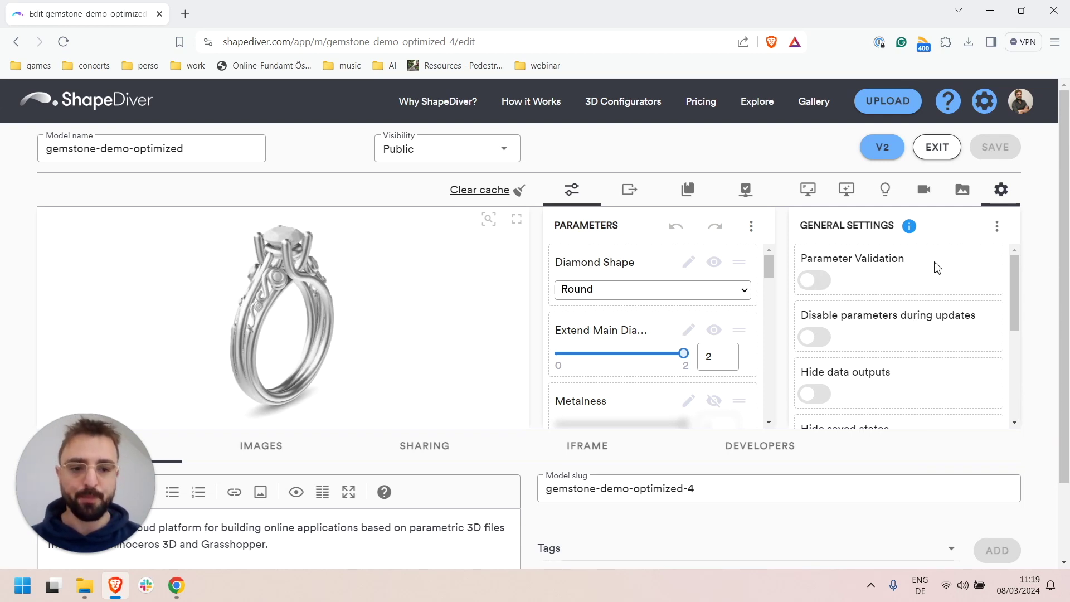
{"action": "left_click", "coordinate": [815, 283]}
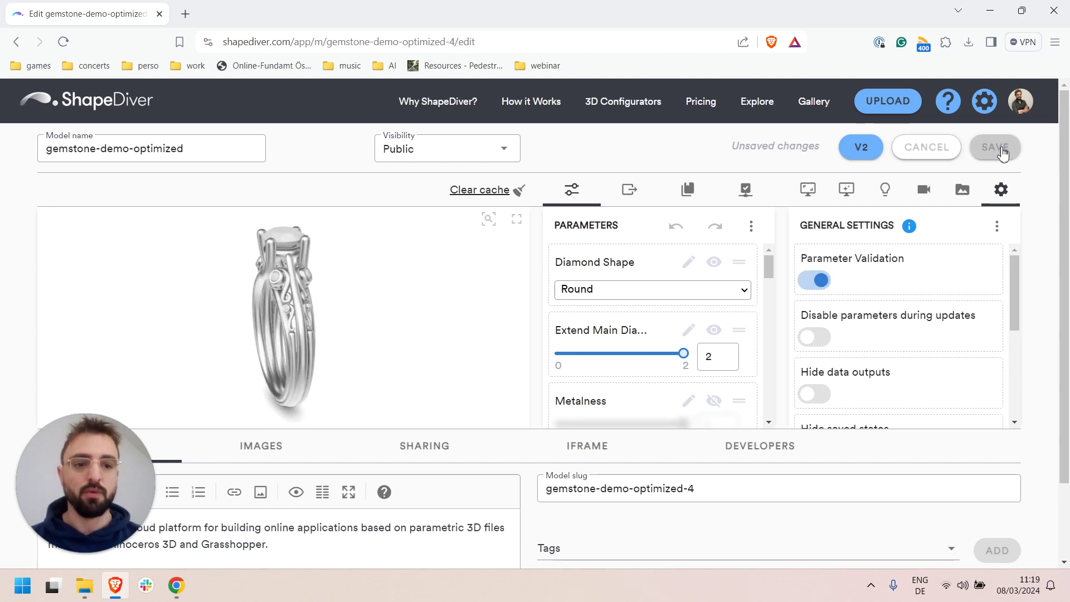
On the reloaded public page, apply Emerald diamond shape, base 1,4 and One Level side diamonds.
{"action": "mouse_move", "coordinate": [179, 595]}
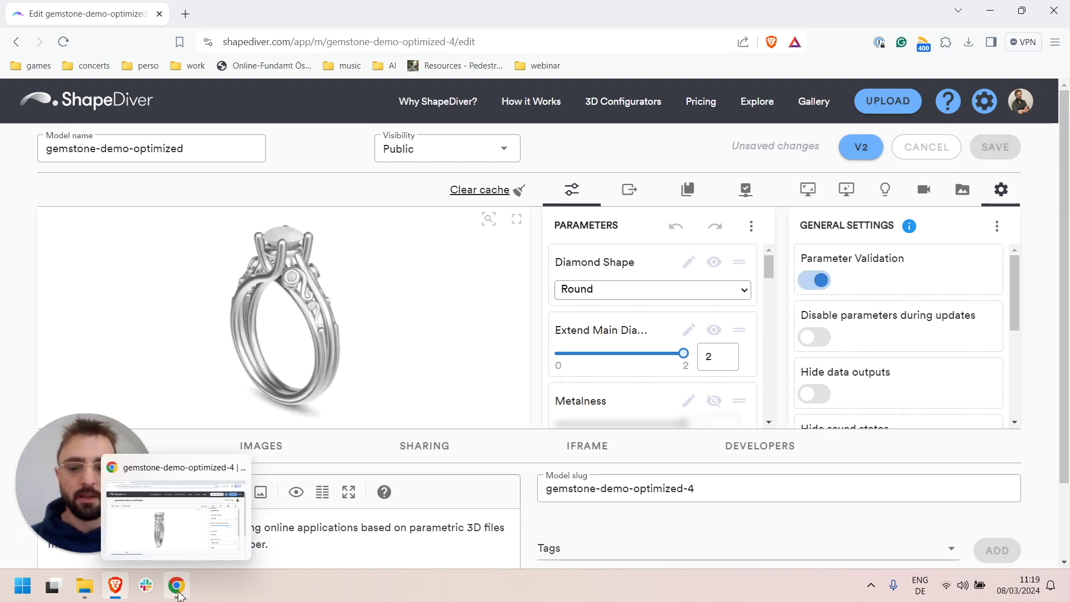
{"action": "left_click", "coordinate": [176, 585]}
{"action": "left_click", "coordinate": [64, 44]}
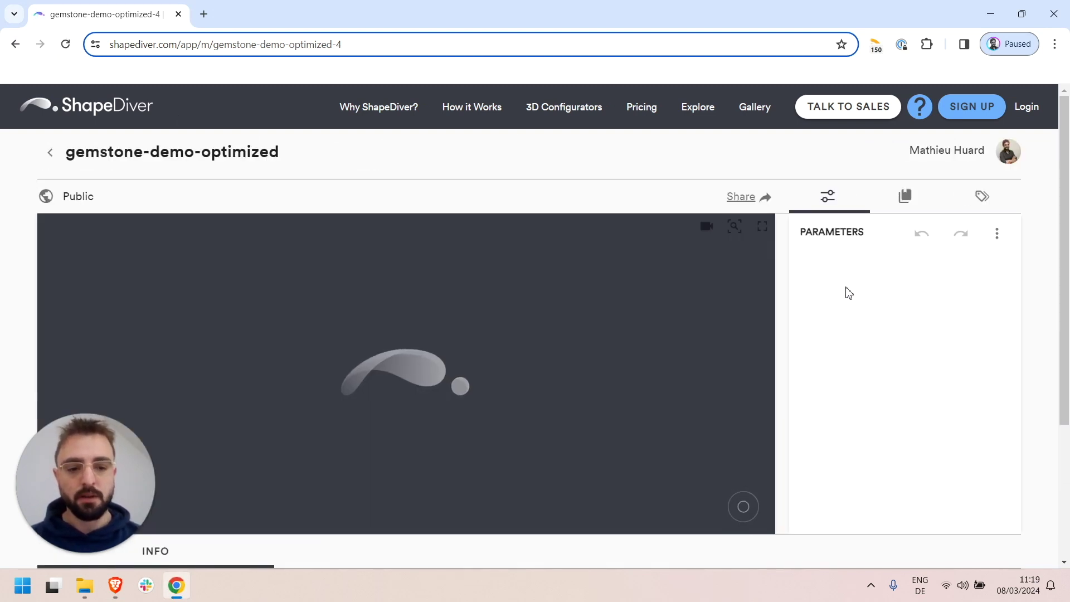
{"action": "left_click", "coordinate": [882, 294]}
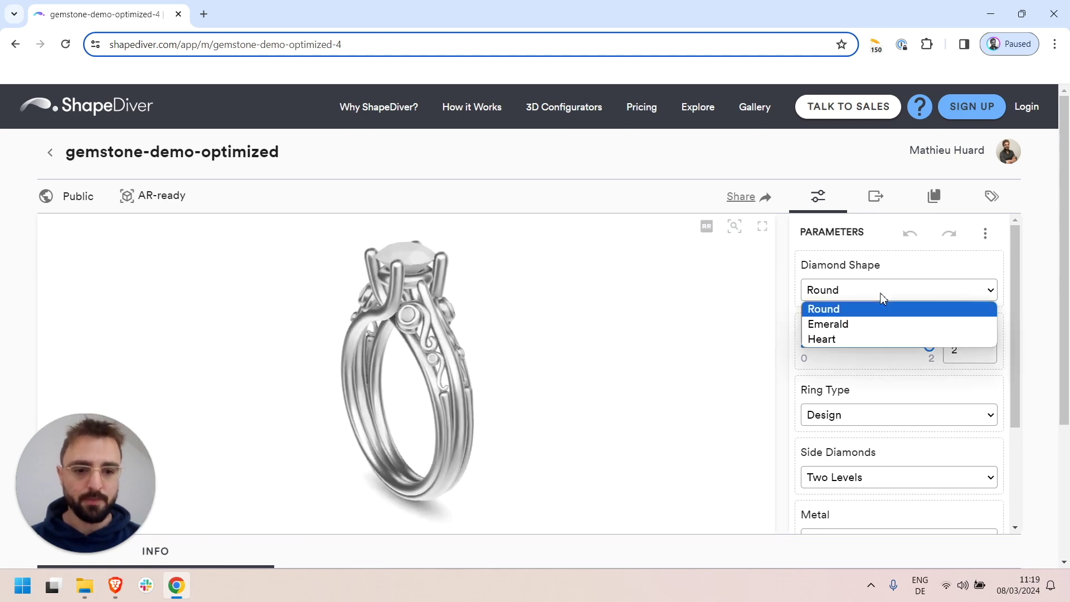
{"action": "left_click", "coordinate": [867, 325]}
{"action": "left_click", "coordinate": [892, 347]}
{"action": "scroll", "coordinate": [890, 363], "scroll_direction": "down", "scroll_amount": 2}
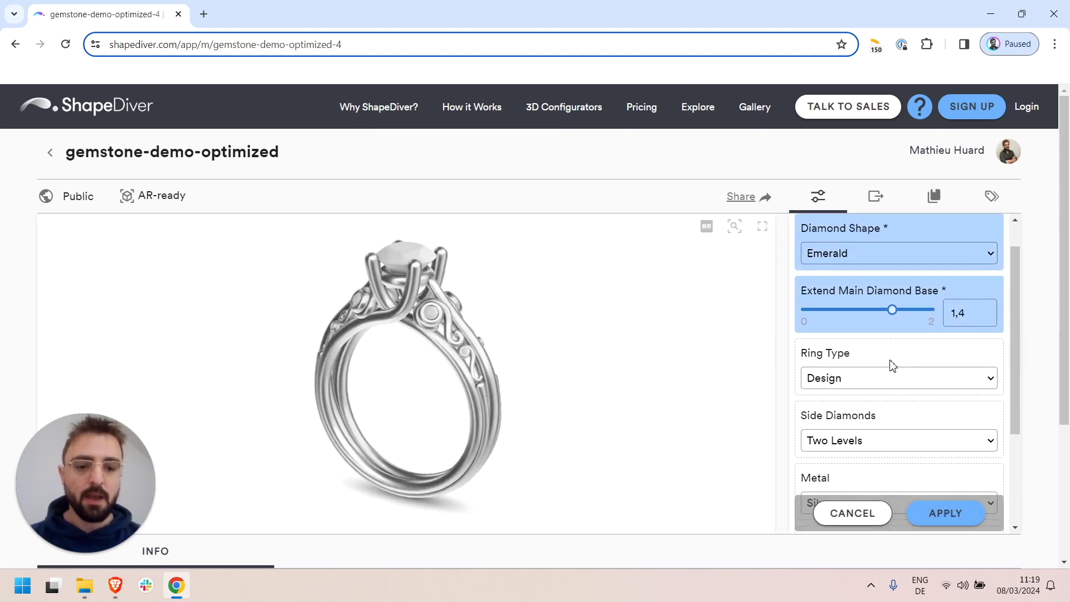
{"action": "left_click", "coordinate": [900, 407]}
{"action": "left_click", "coordinate": [873, 449]}
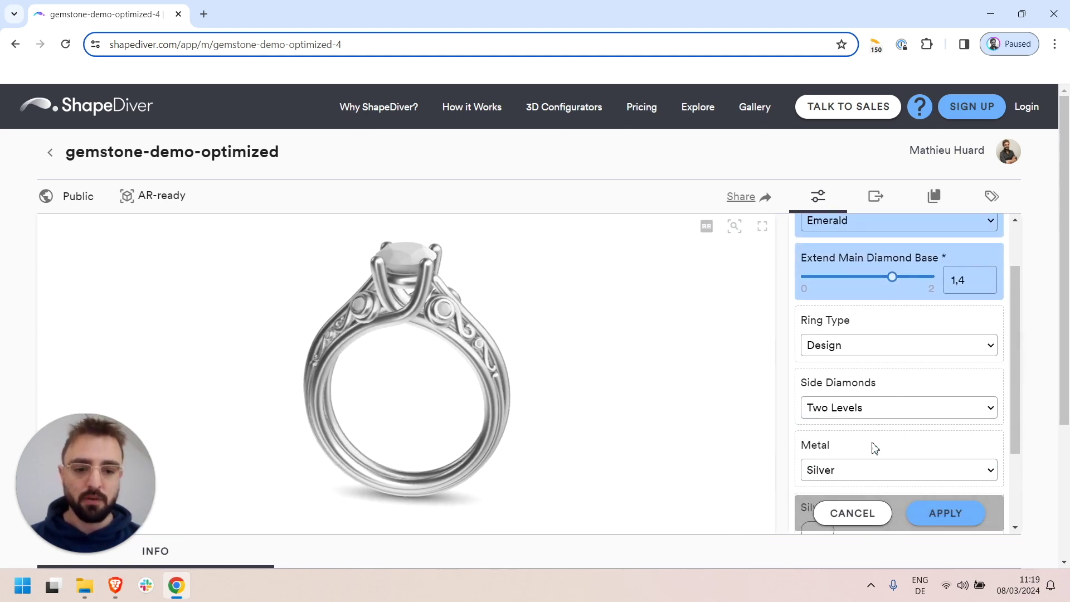
{"action": "left_click", "coordinate": [944, 513]}
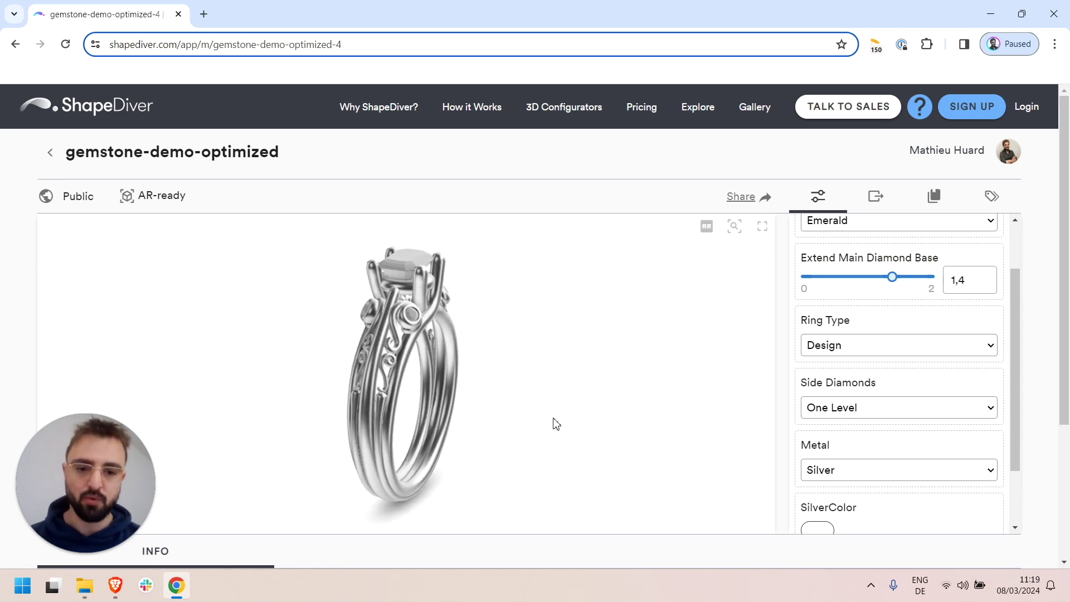
Switch on Disable parameters during updates, switch off Parameter Validation, and save the settings.
{"action": "left_click", "coordinate": [116, 586]}
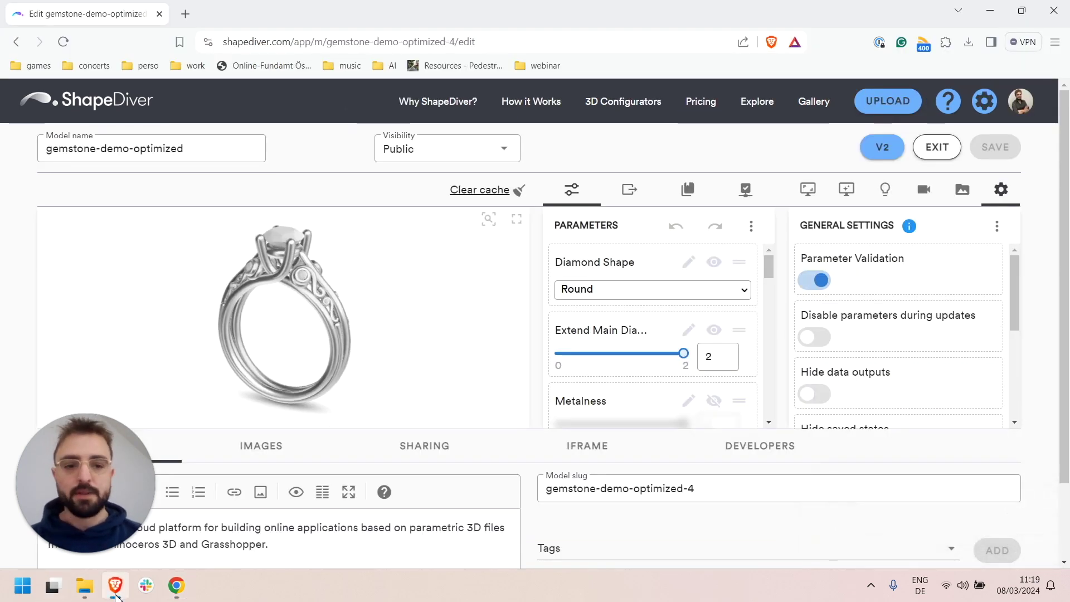
{"action": "left_click", "coordinate": [813, 337]}
{"action": "left_click", "coordinate": [816, 279]}
{"action": "left_click", "coordinate": [1019, 156]}
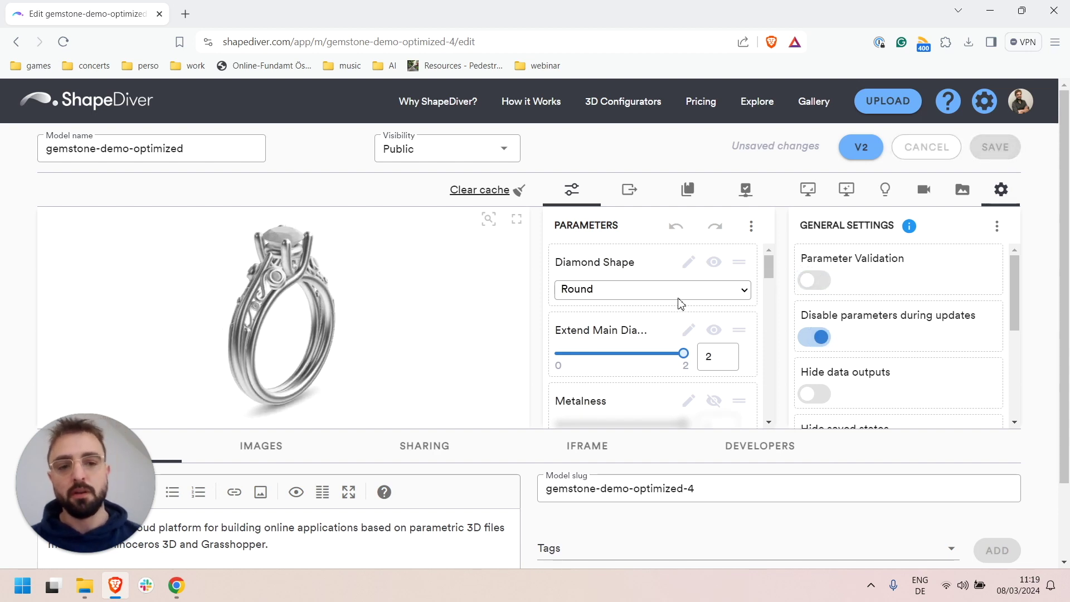
{"action": "key", "text": "alt+Tab"}
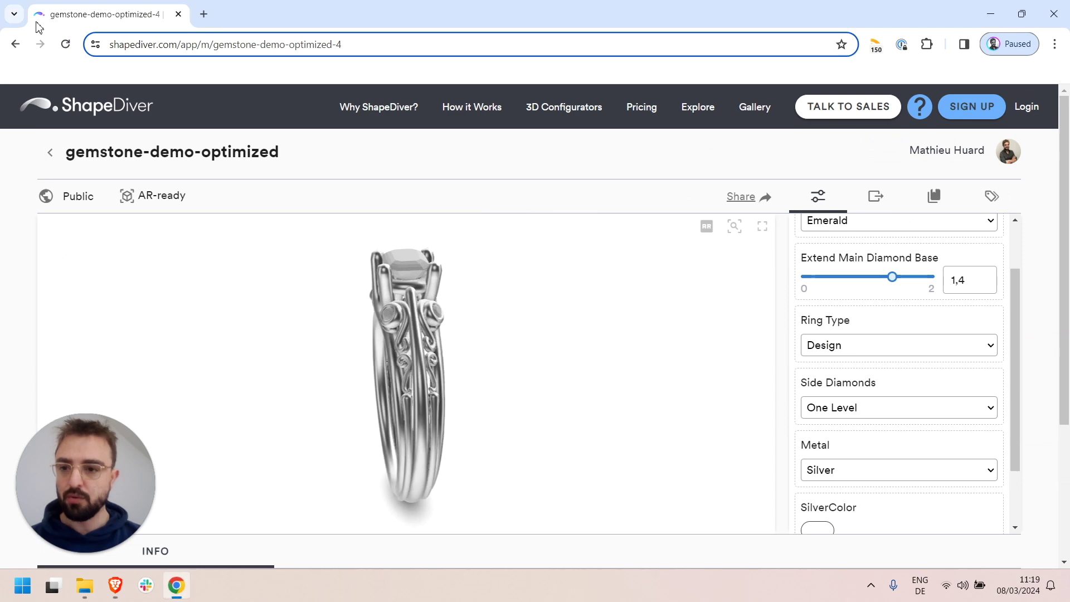
Reload the public ring page and drag Extend Main Diamond Base down to 1,1.
{"action": "left_click", "coordinate": [65, 45]}
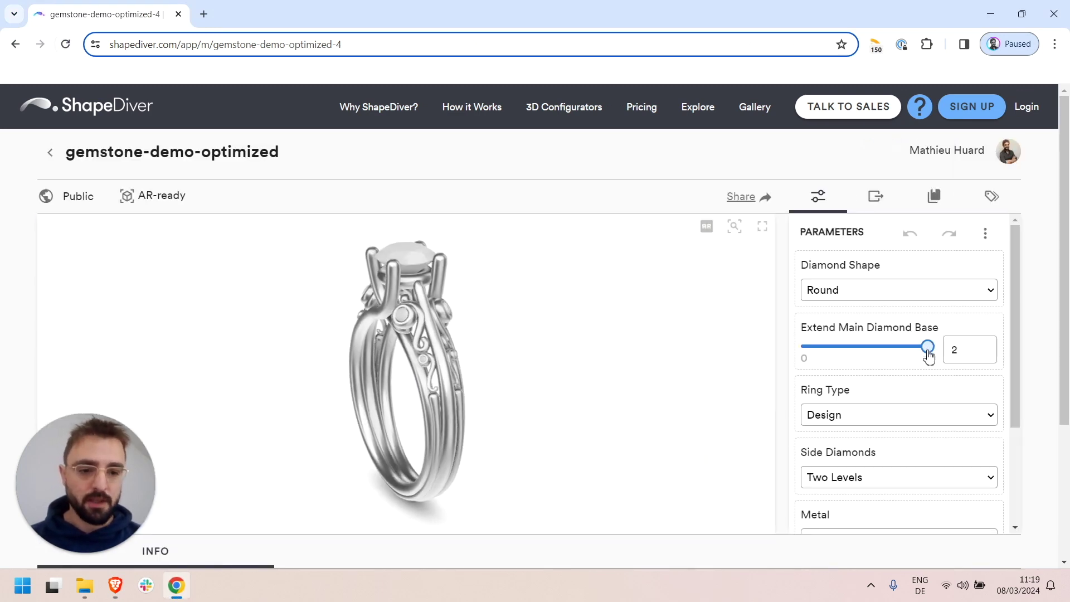
{"action": "left_click_drag", "start_coordinate": [926, 354], "coordinate": [874, 349]}
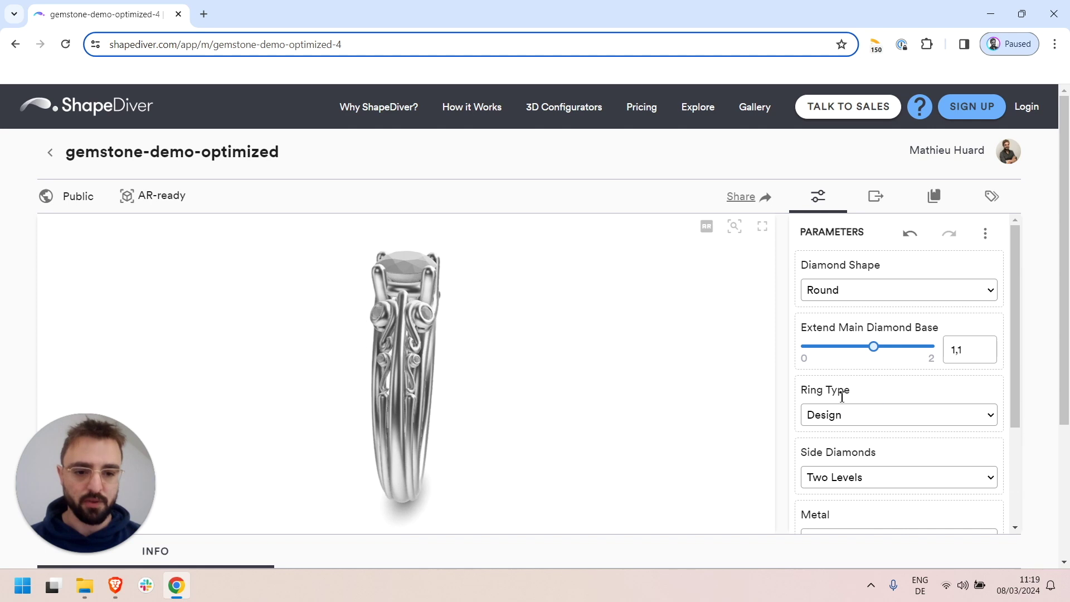
{"action": "left_click", "coordinate": [116, 585]}
Switch on Hide attribute visualization and Hide saved states, then save the general settings.
{"action": "left_click_drag", "start_coordinate": [1015, 269], "coordinate": [1022, 358]}
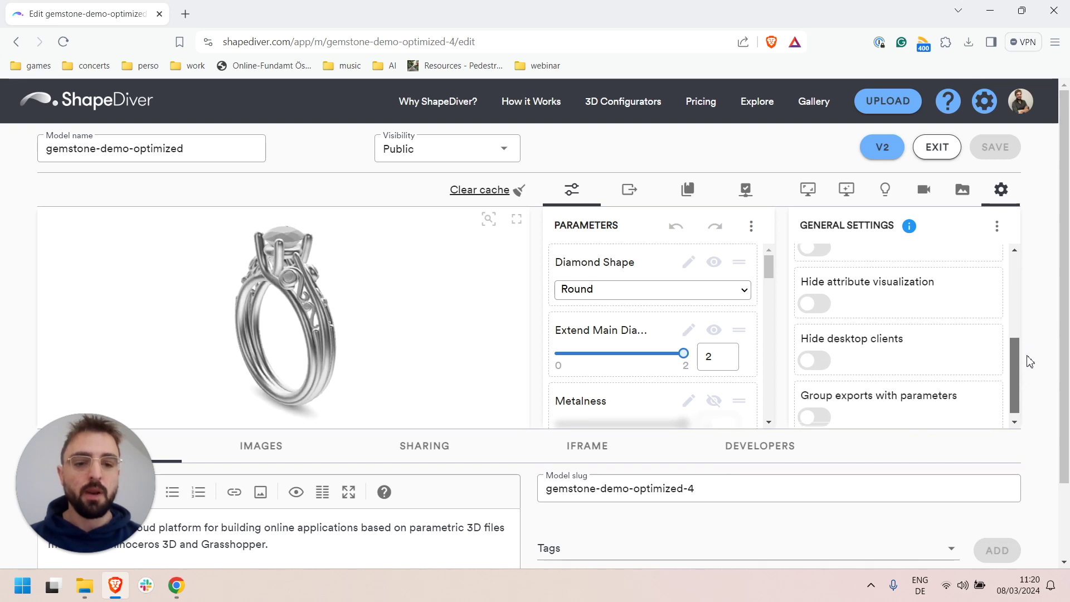
{"action": "scroll", "coordinate": [984, 315], "scroll_direction": "up", "scroll_amount": 2}
{"action": "scroll", "coordinate": [891, 329], "scroll_direction": "up", "scroll_amount": 4}
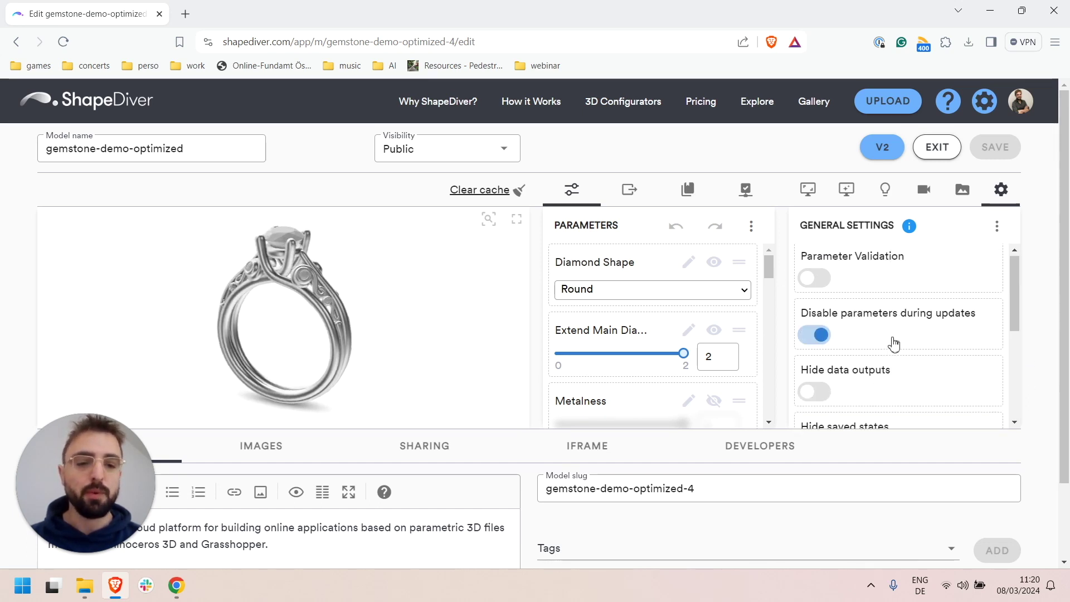
{"action": "scroll", "coordinate": [893, 341], "scroll_direction": "down", "scroll_amount": 6}
{"action": "left_click_drag", "start_coordinate": [1014, 369], "coordinate": [1013, 345]}
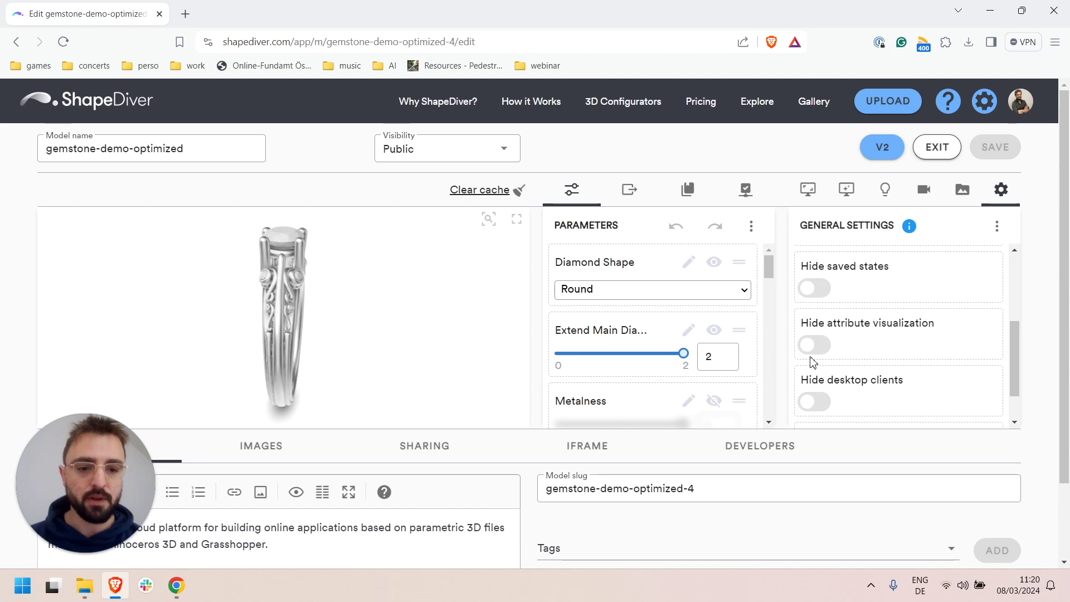
{"action": "scroll", "coordinate": [818, 361], "scroll_direction": "down", "scroll_amount": 1}
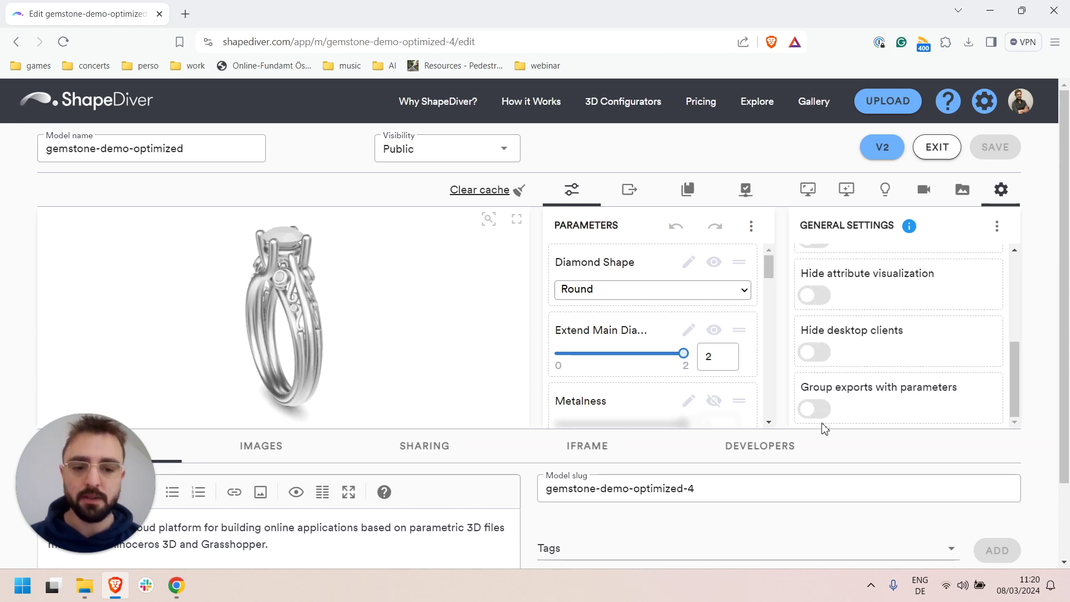
{"action": "scroll", "coordinate": [800, 384], "scroll_direction": "up", "scroll_amount": 1}
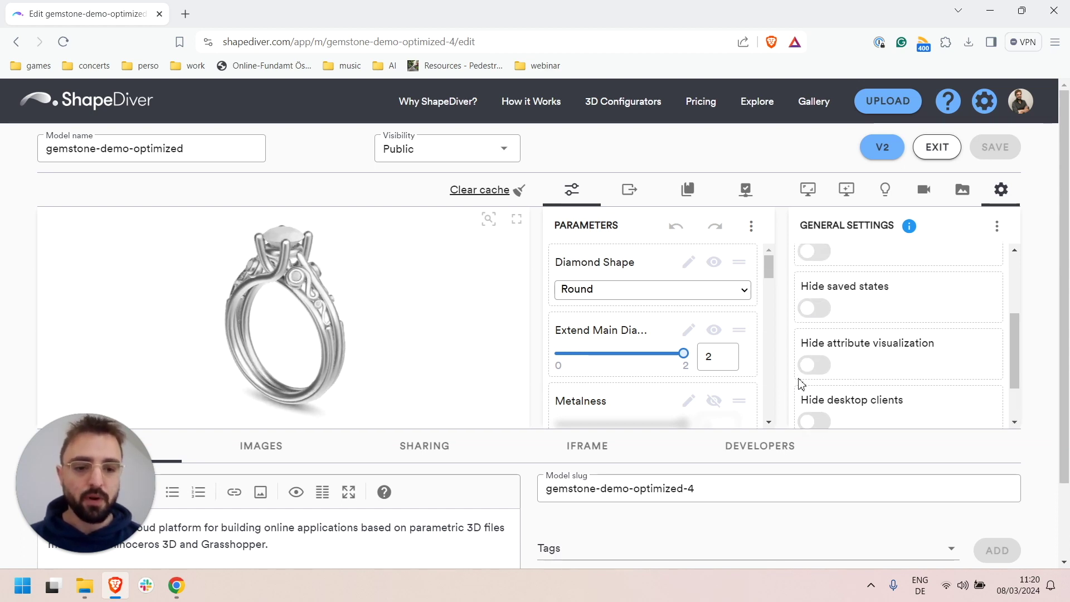
{"action": "left_click", "coordinate": [815, 365]}
{"action": "left_click", "coordinate": [821, 312]}
{"action": "left_click", "coordinate": [997, 156]}
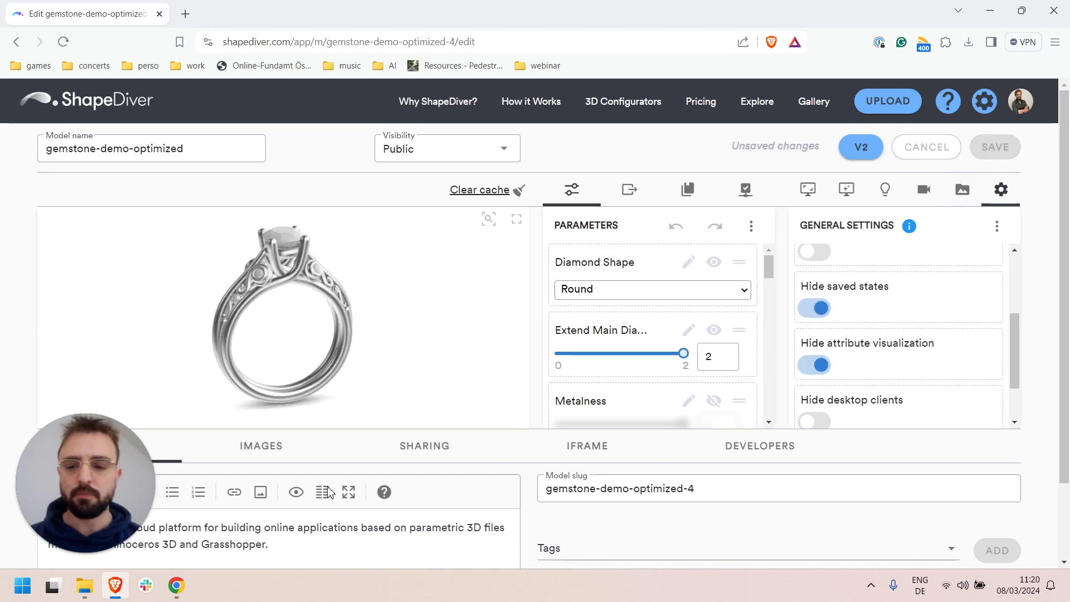
{"action": "left_click", "coordinate": [182, 594]}
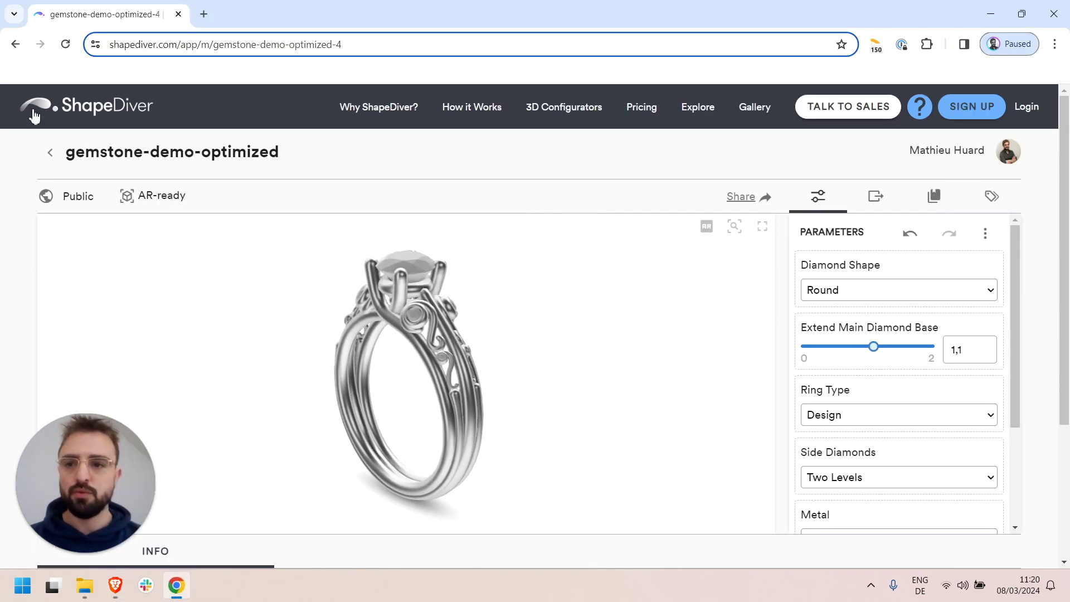
Reload the viewer and confirm the Exports tab still lists DownloadExport before returning to Parameters.
{"action": "key", "text": "F5"}
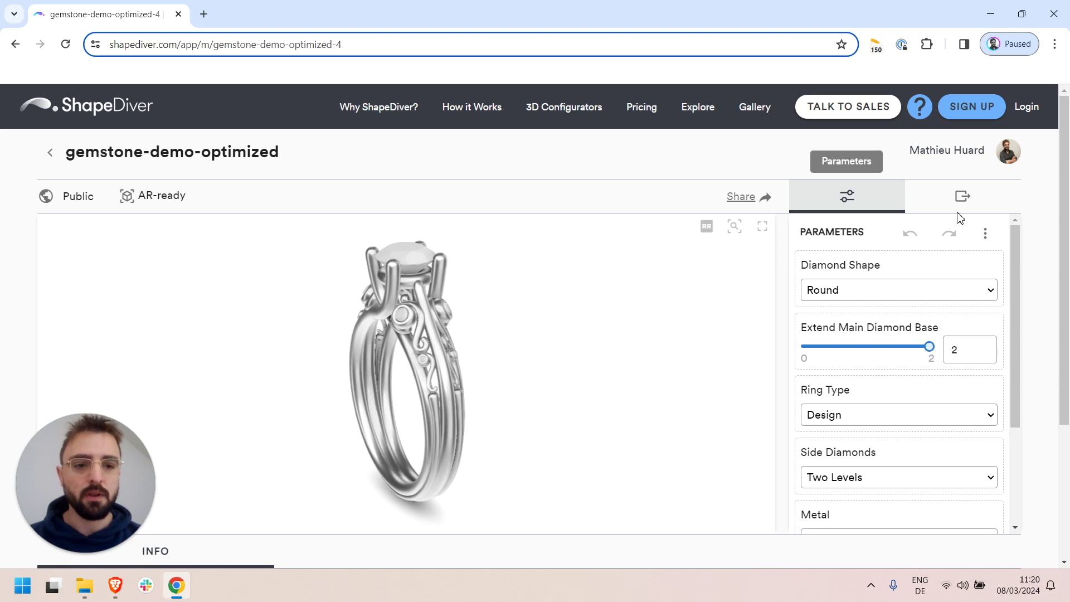
{"action": "left_click", "coordinate": [962, 196]}
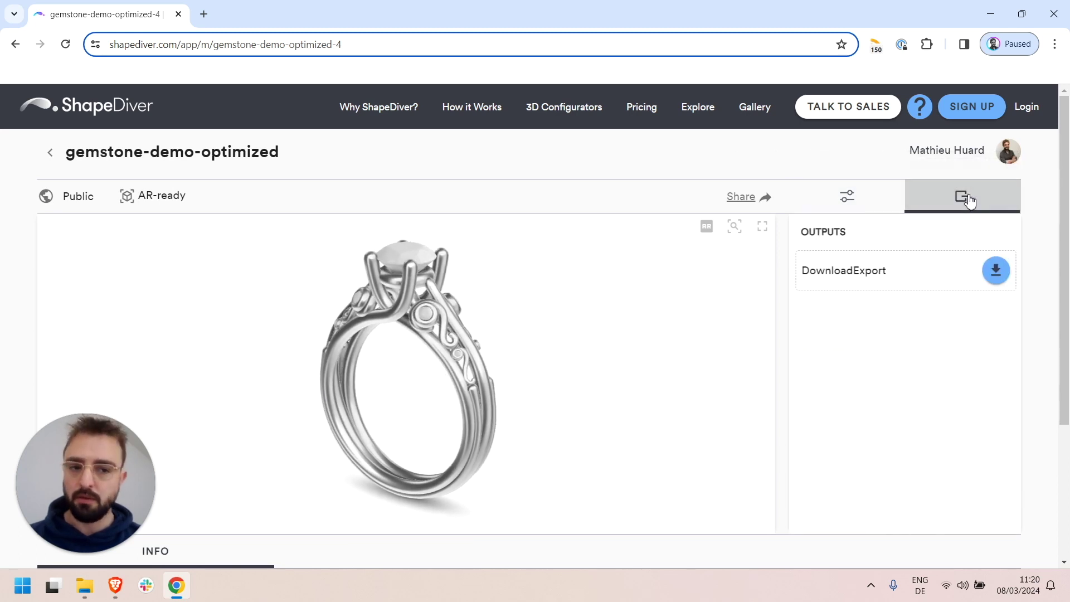
{"action": "left_click", "coordinate": [836, 202]}
{"action": "left_click", "coordinate": [970, 200]}
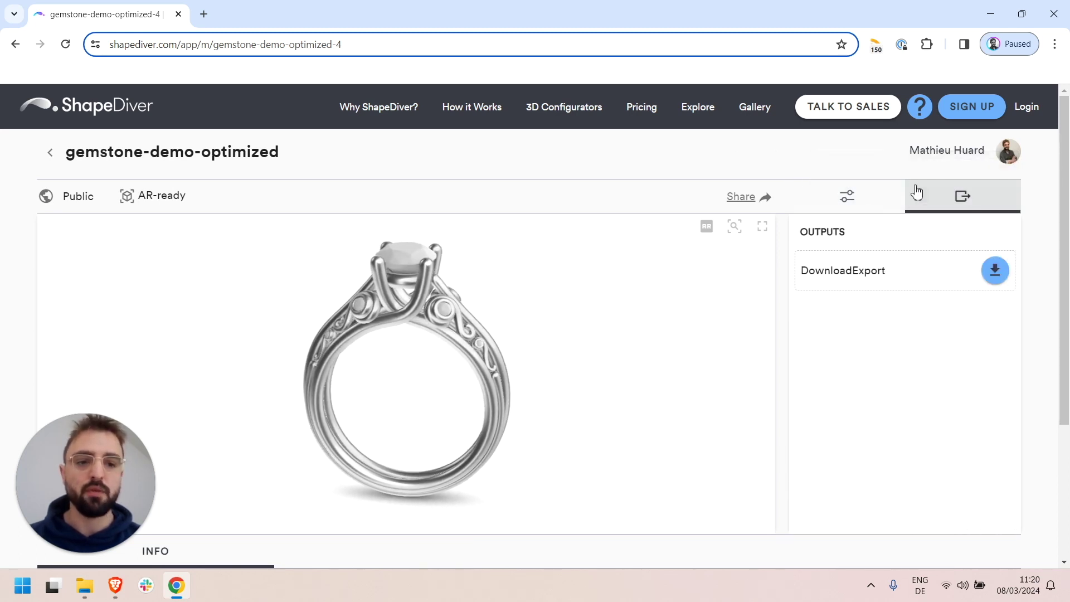
{"action": "left_click", "coordinate": [852, 195]}
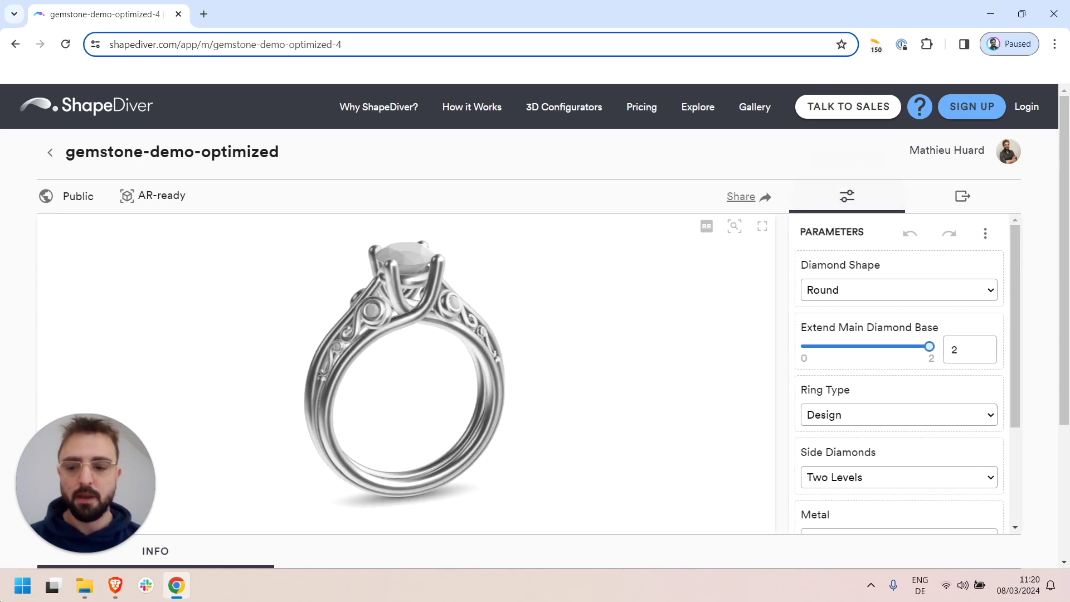
{"action": "key", "text": "alt+Tab"}
{"action": "scroll", "coordinate": [944, 313], "scroll_direction": "down", "scroll_amount": 1}
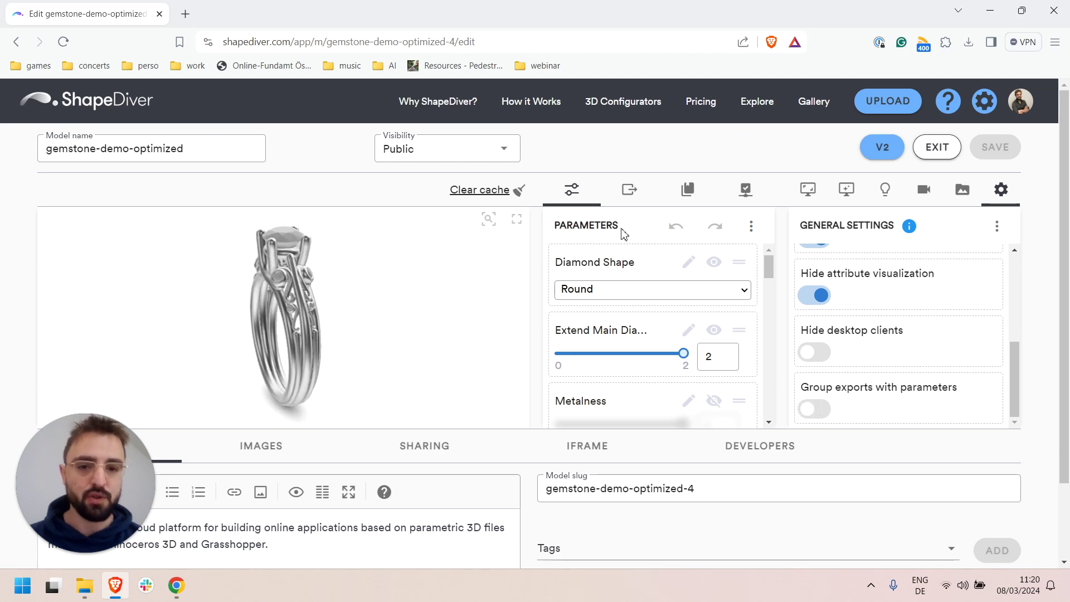
Turn on Group exports with parameters in the Outputs settings, then reload the public page.
{"action": "left_click", "coordinate": [628, 190]}
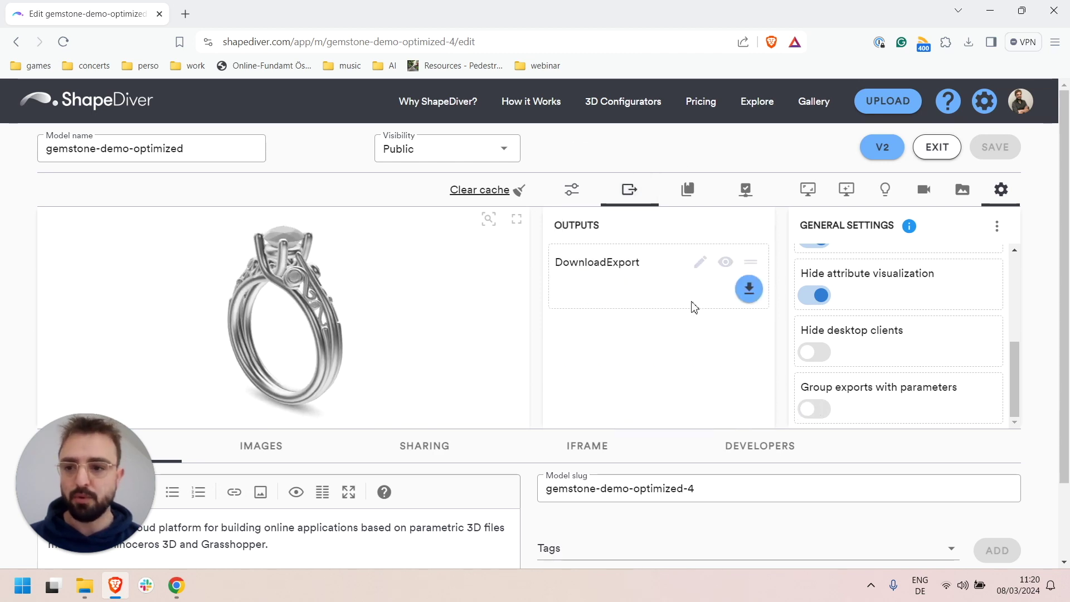
{"action": "left_click", "coordinate": [814, 408]}
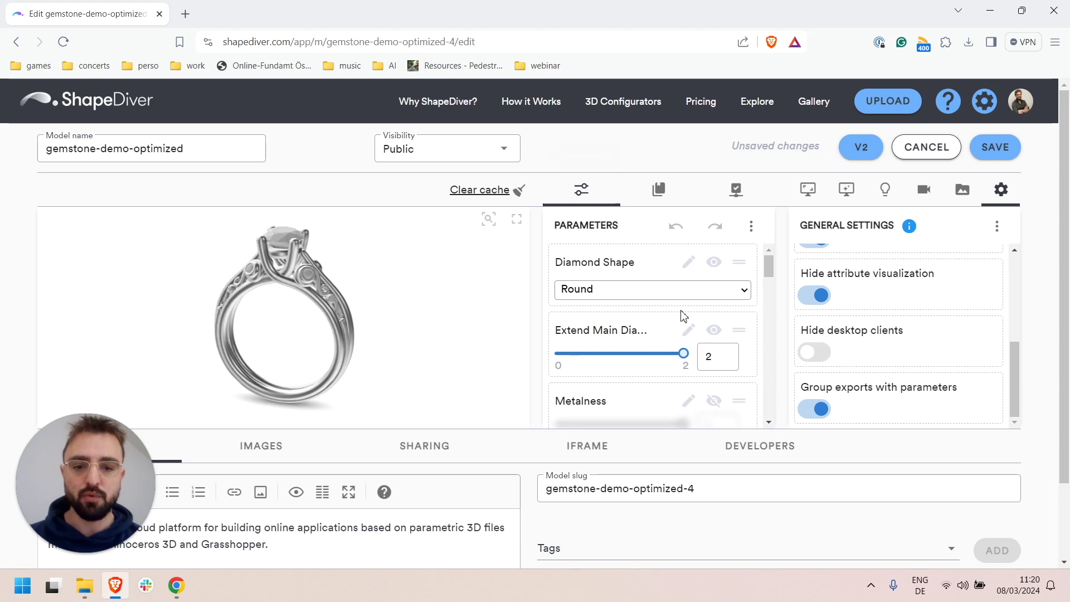
{"action": "scroll", "coordinate": [677, 329], "scroll_direction": "down", "scroll_amount": 10}
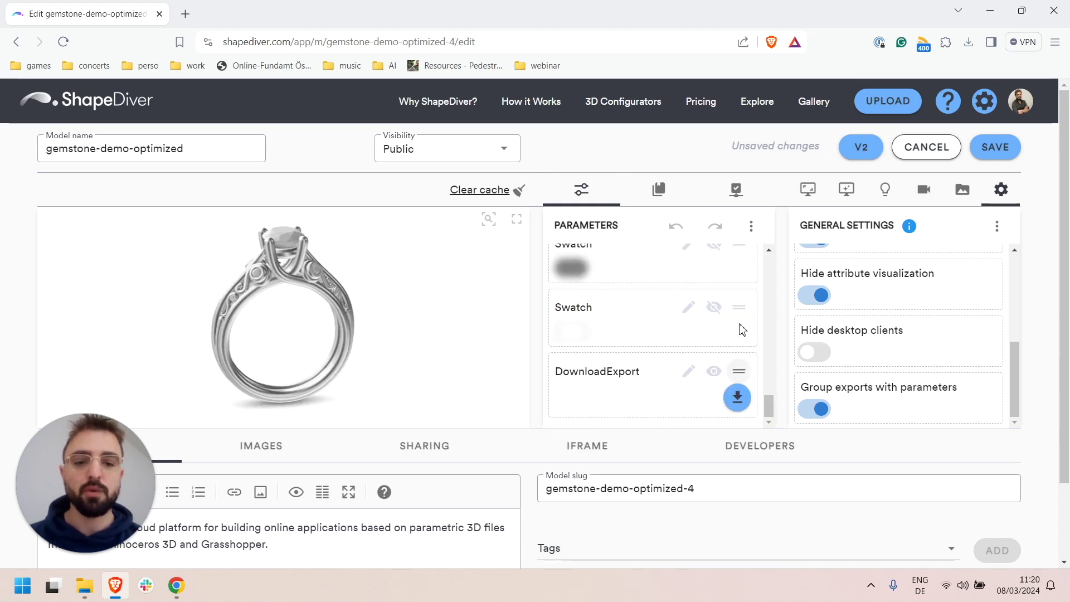
{"action": "scroll", "coordinate": [858, 360], "scroll_direction": "up", "scroll_amount": 1}
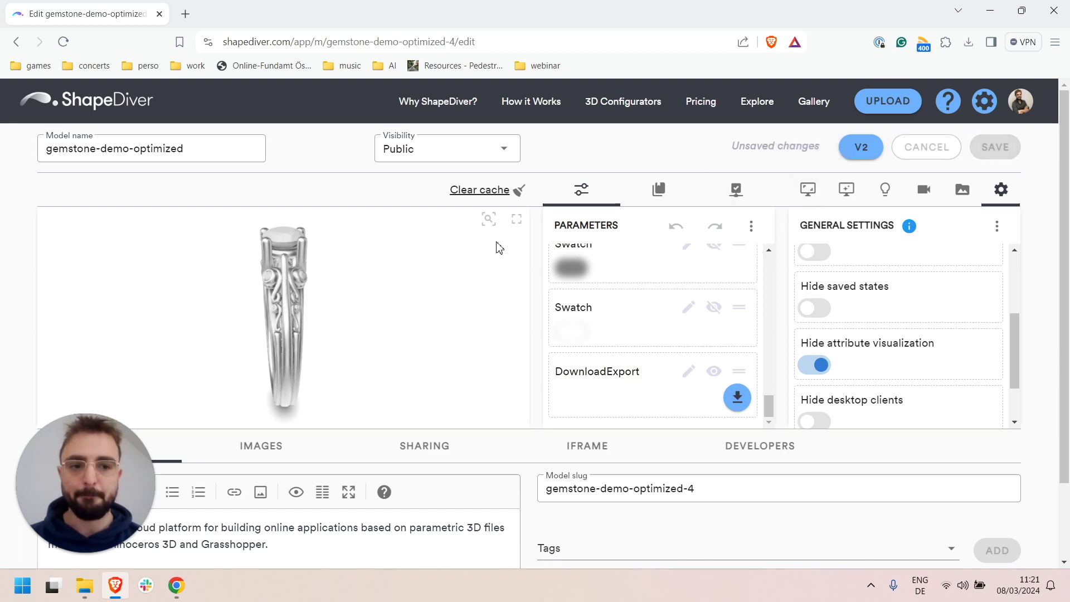
{"action": "left_click", "coordinate": [177, 585]}
{"action": "key", "text": "F5"}
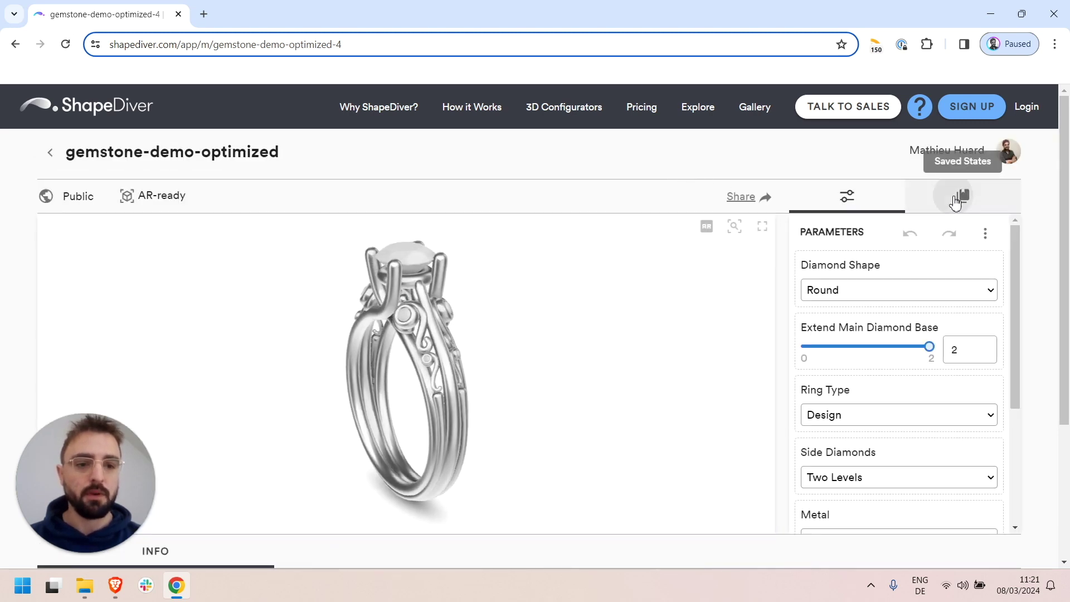
Select the Gold Emerald saved state and review the updated parameters list.
{"action": "left_click", "coordinate": [963, 196]}
{"action": "left_click", "coordinate": [819, 272]}
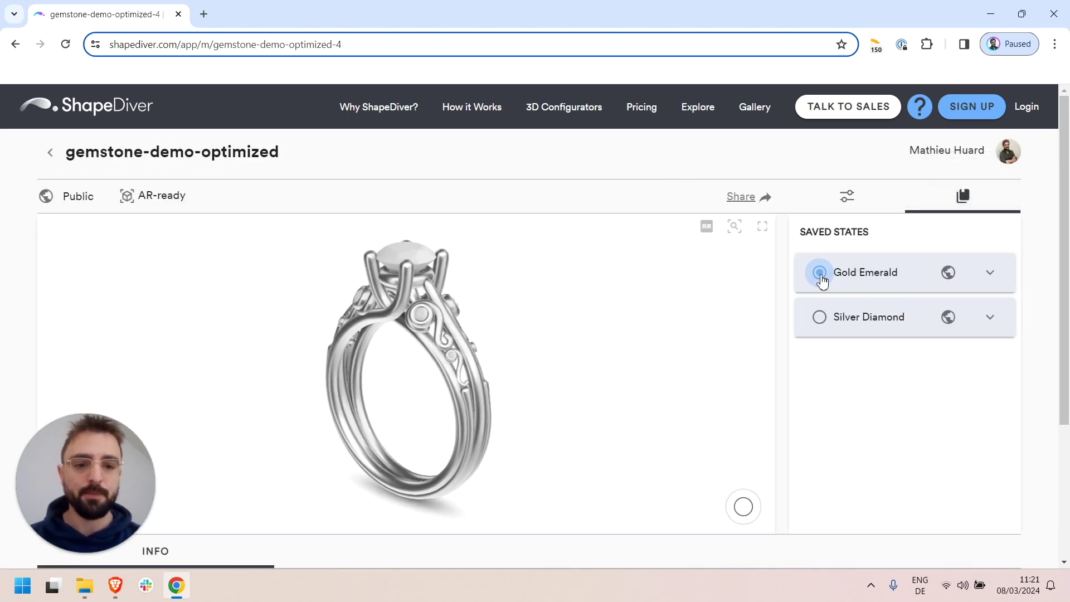
{"action": "left_click", "coordinate": [846, 197]}
{"action": "scroll", "coordinate": [885, 290], "scroll_direction": "down", "scroll_amount": 4}
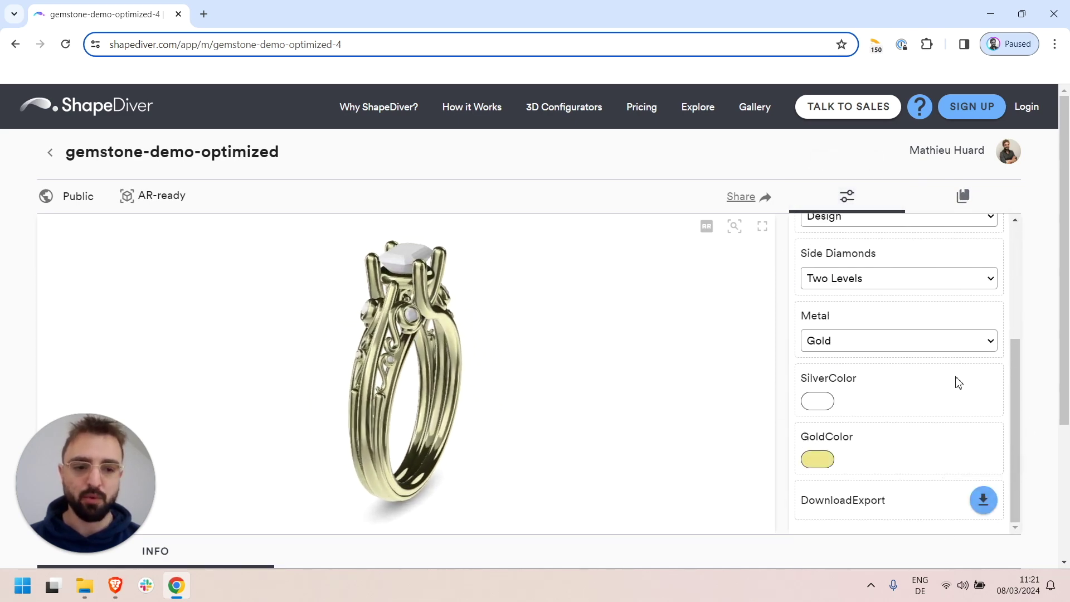
{"action": "scroll", "coordinate": [955, 383], "scroll_direction": "up", "scroll_amount": 4}
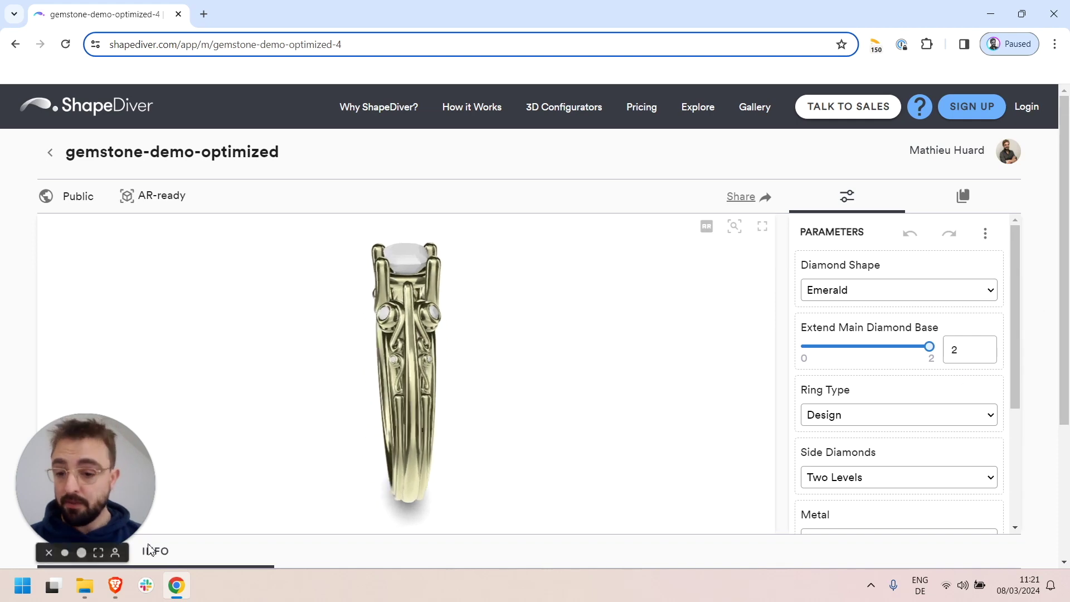
{"action": "left_click", "coordinate": [116, 585]}
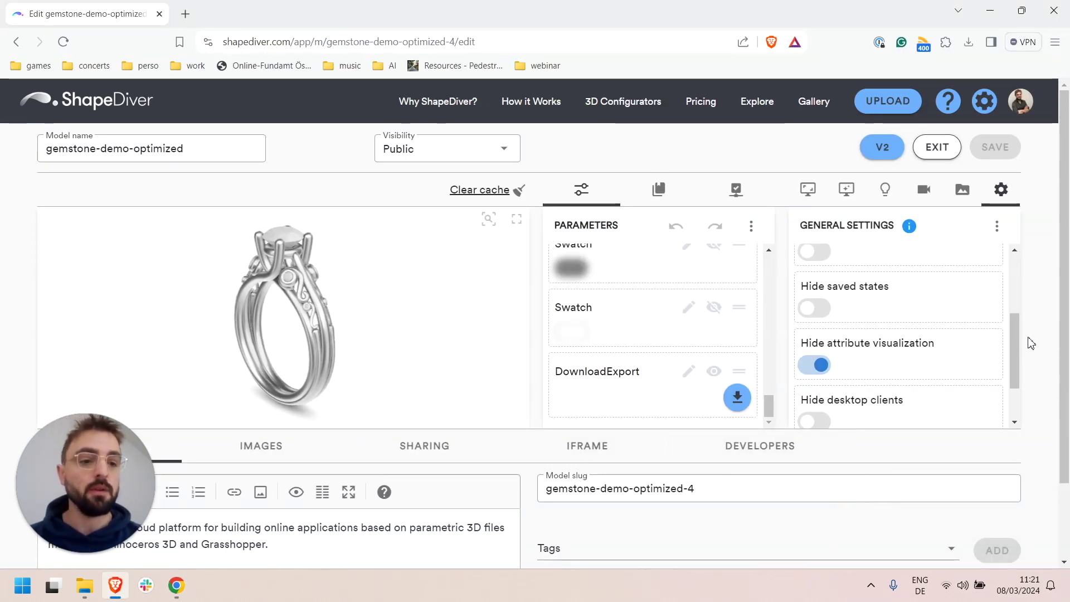
Scroll to the bottom of the edit page and show the IFRAME embedding options.
{"action": "scroll", "coordinate": [1036, 342], "scroll_direction": "down", "scroll_amount": 2}
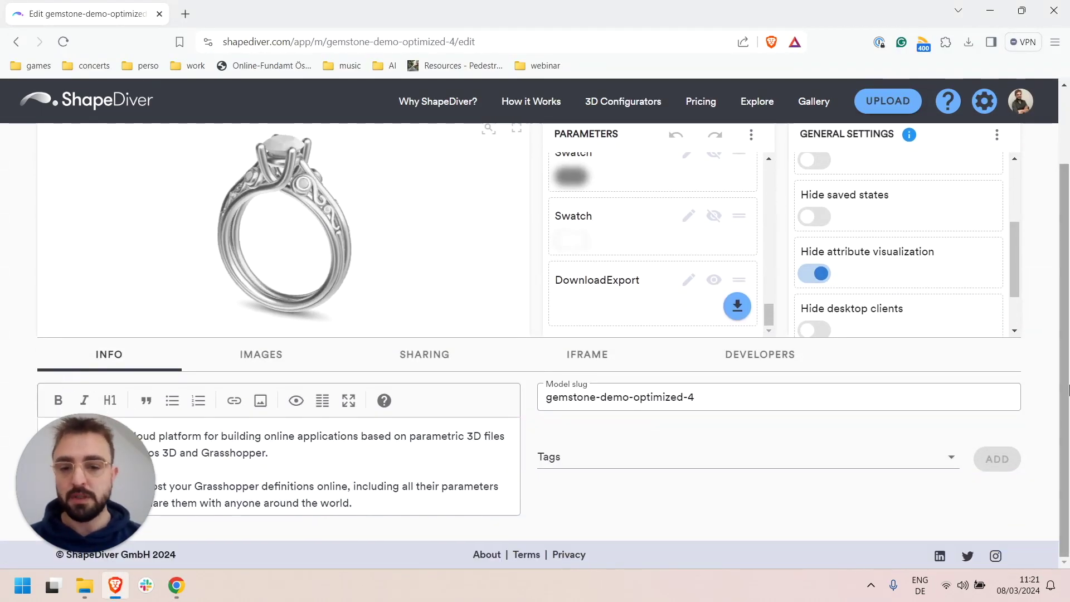
{"action": "left_click", "coordinate": [557, 359]}
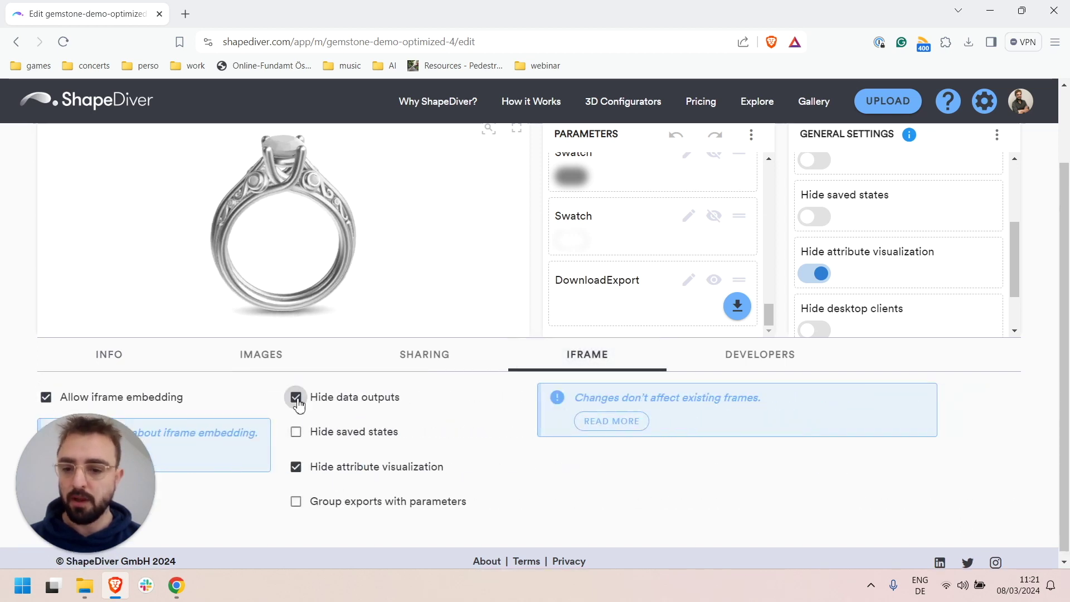